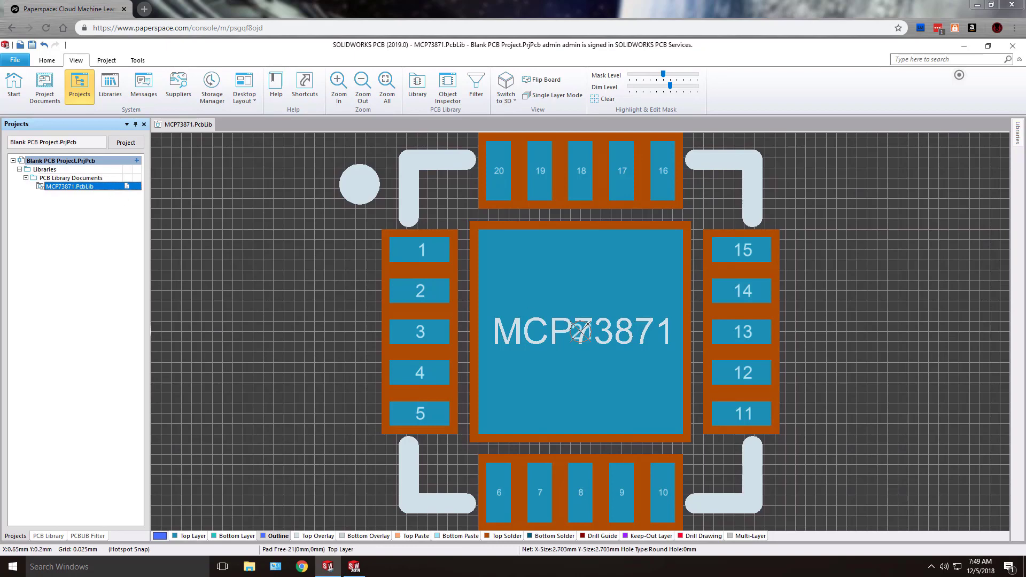
# Compare the MCP73871 footprint in the PCB library with the SOLIDWORKS part, examining the part's geometry, pin 1 marker orientation and origin
pyautogui.click(48, 536)
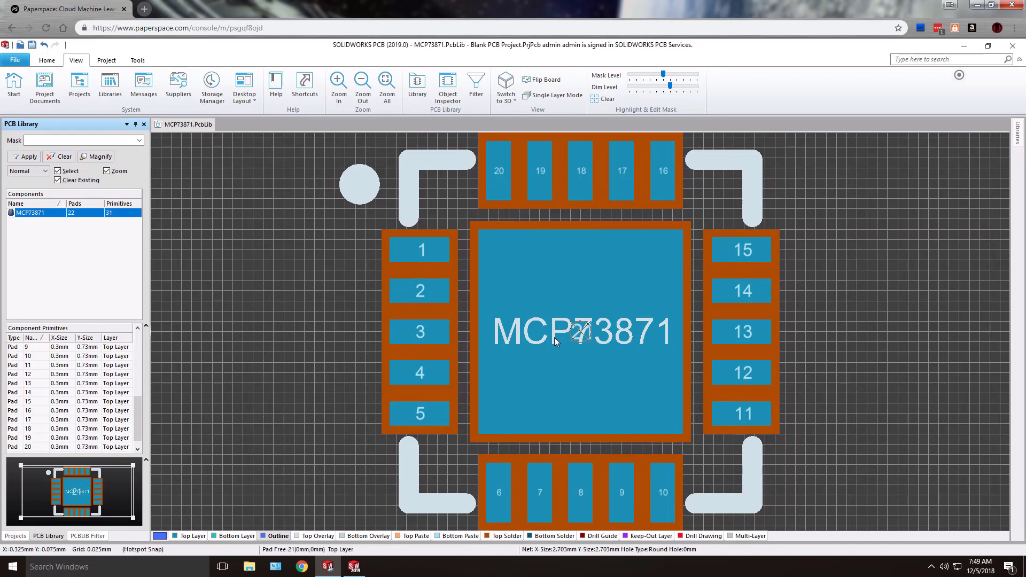
pyautogui.click(354, 566)
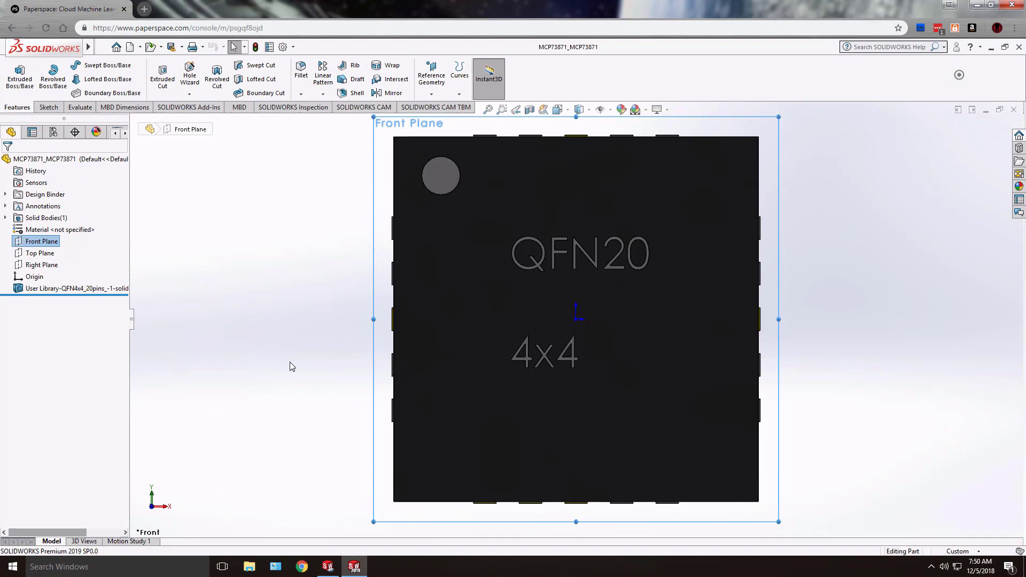
pyautogui.moveTo(307, 362); pyautogui.dragTo(308, 327, button='middle')
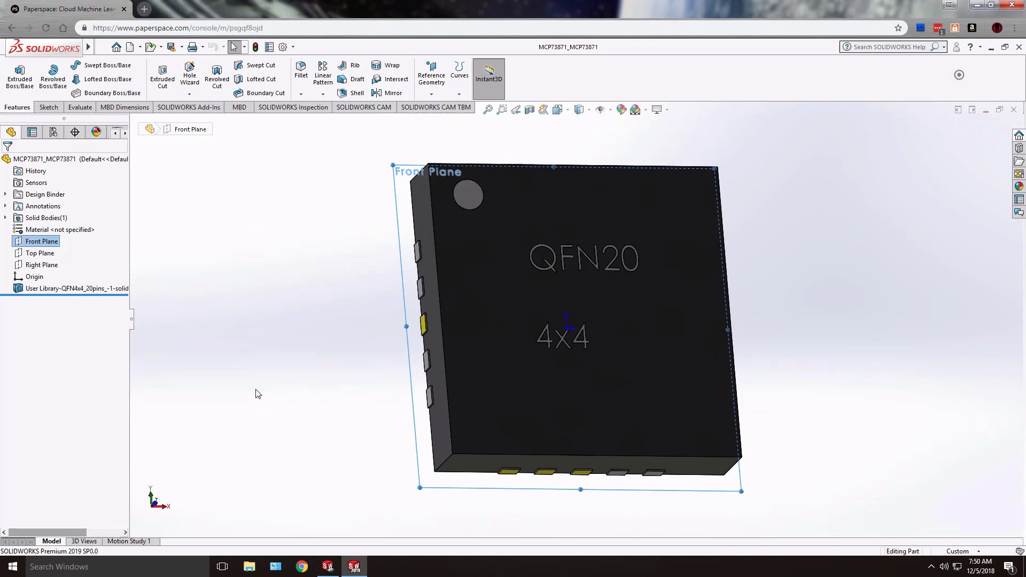
pyautogui.moveTo(222, 368); pyautogui.dragTo(301, 377, button='right')
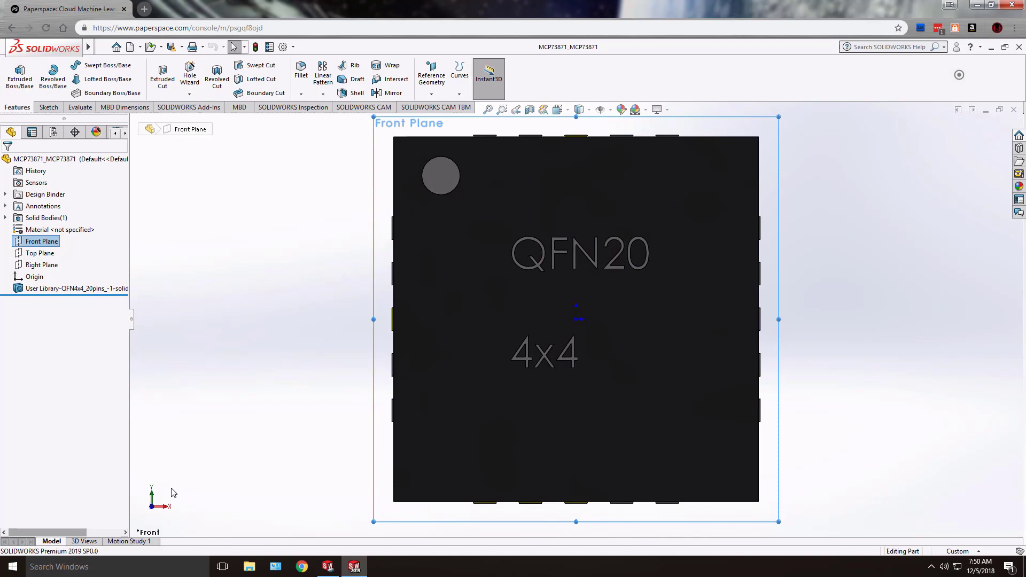
pyautogui.click(329, 569)
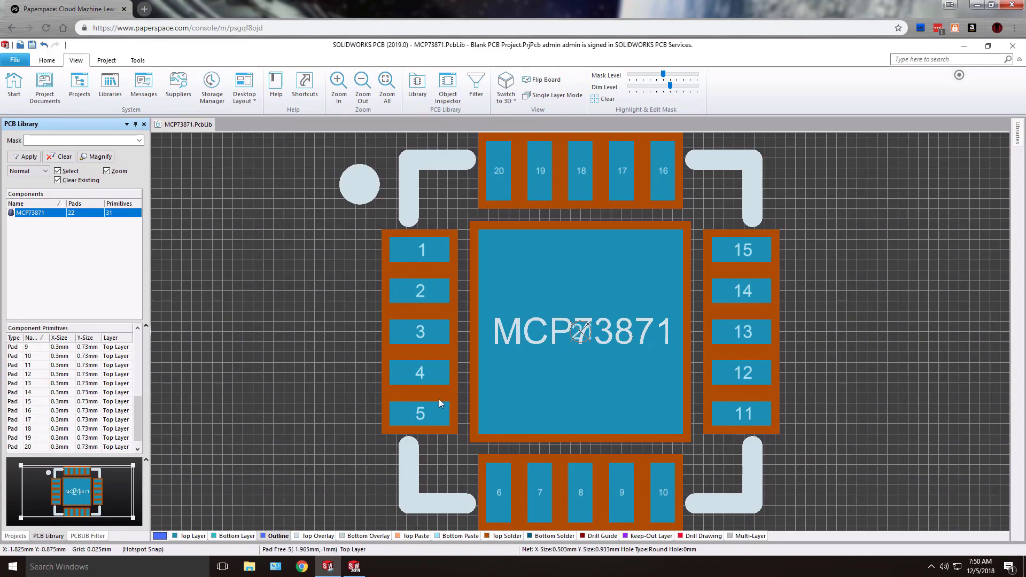
pyautogui.click(355, 567)
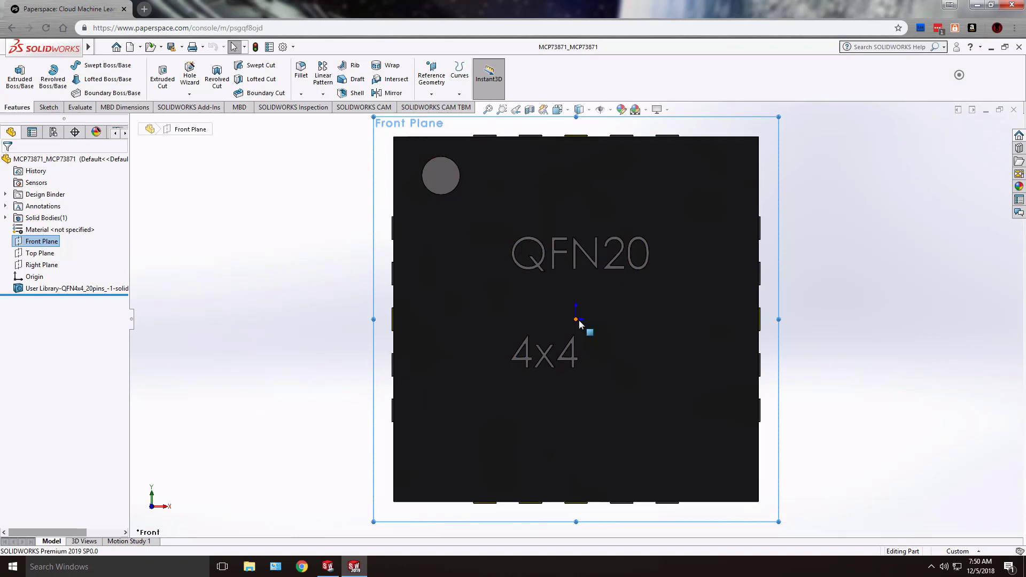
pyautogui.click(328, 569)
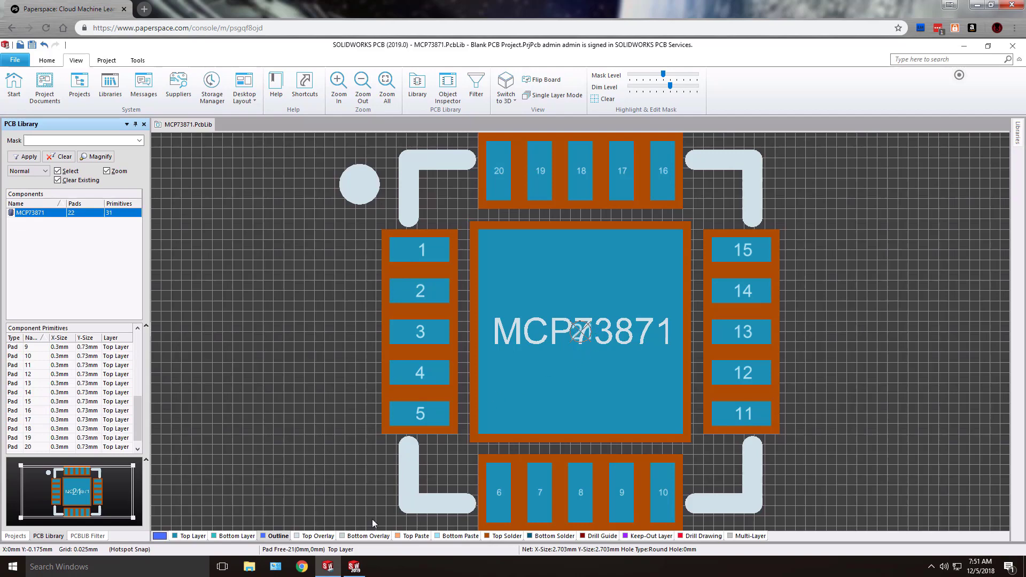
pyautogui.click(358, 565)
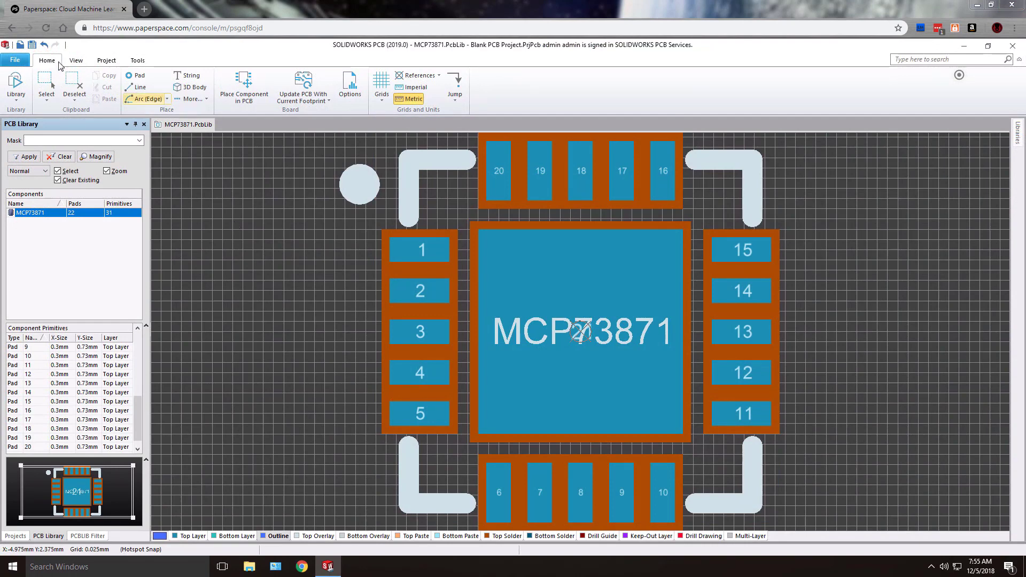
# Create a Generic 3D Model body on the Outline layer, embedding the MCP73871_MCP73871 part file from the Desktop
pyautogui.click(191, 87)
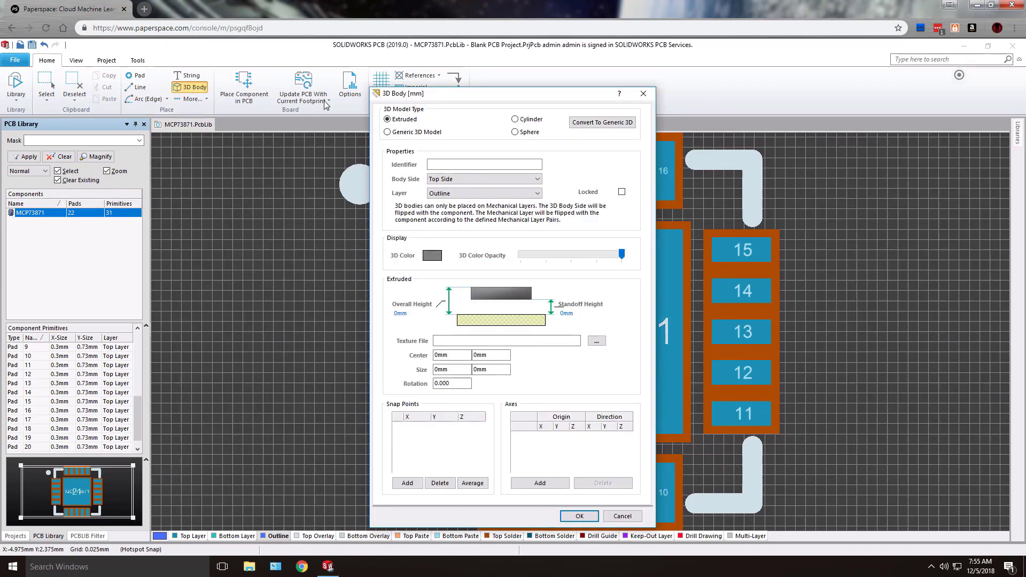
pyautogui.click(390, 133)
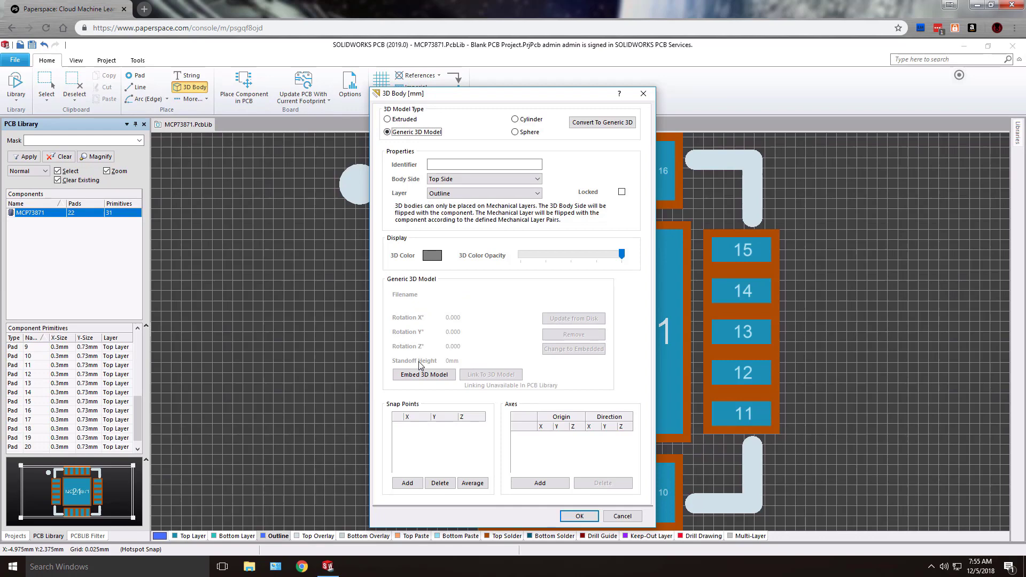
pyautogui.click(423, 374)
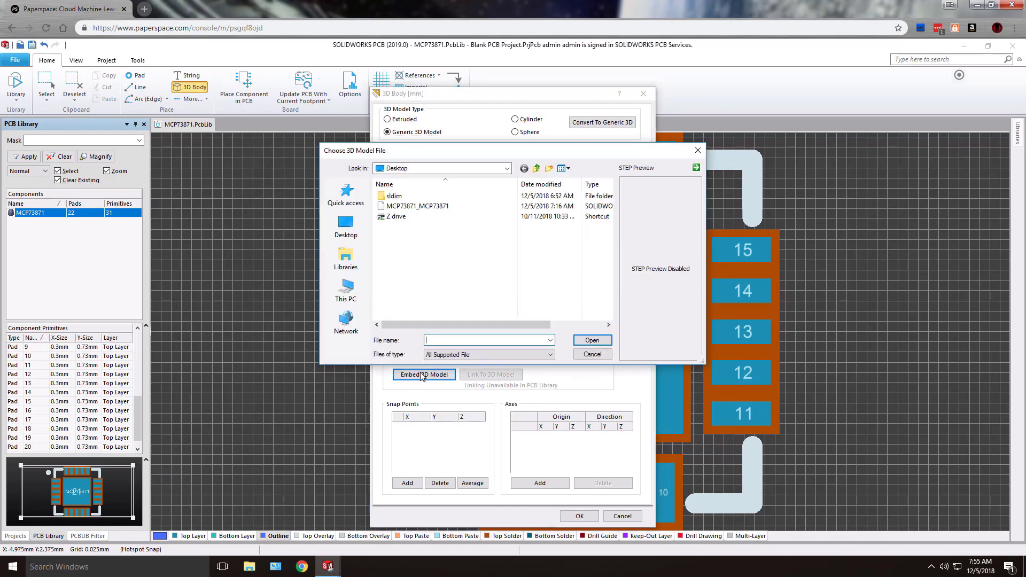
pyautogui.click(400, 207)
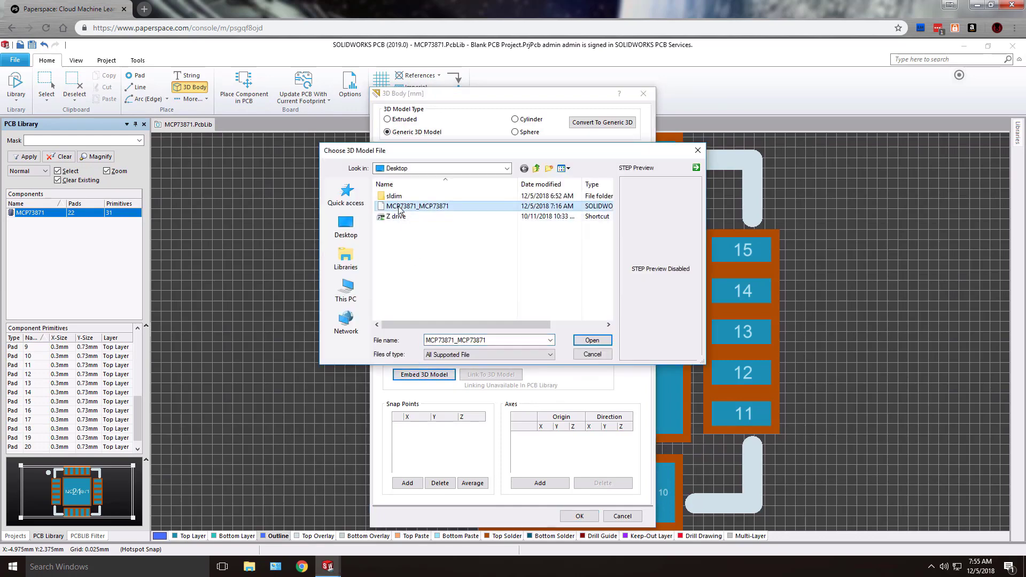
pyautogui.click(590, 340)
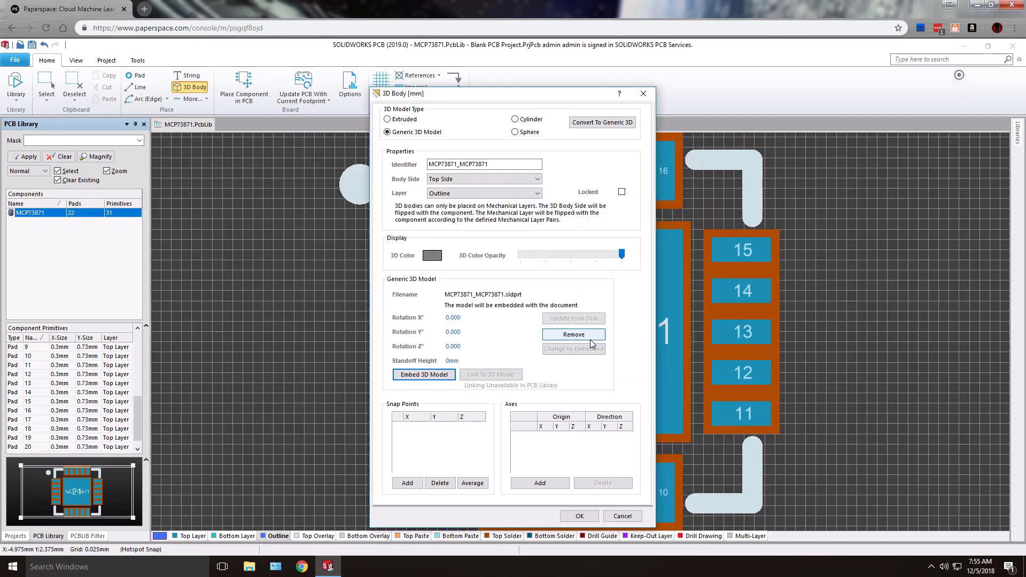
pyautogui.click(568, 518)
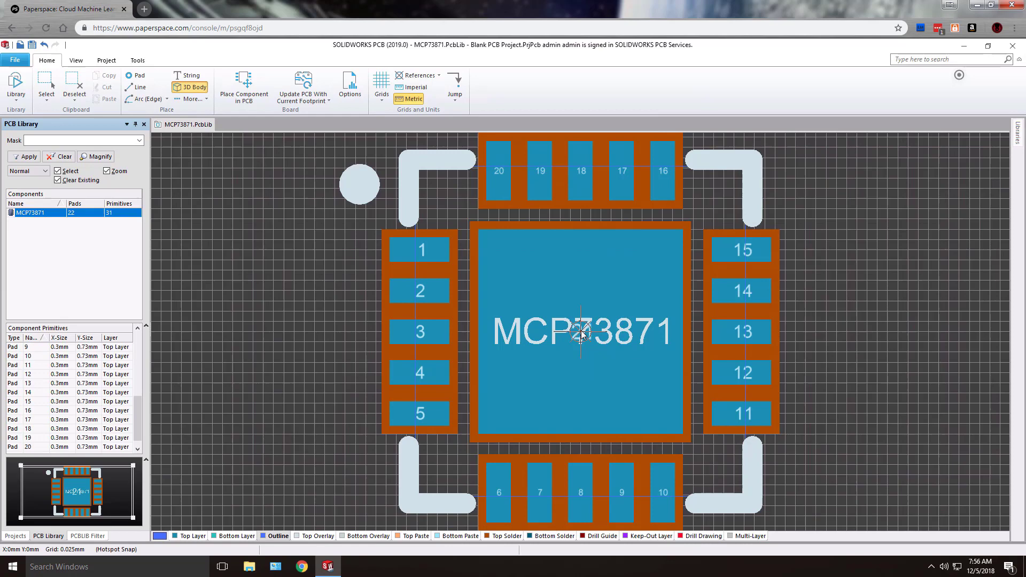
# Place the embedded 3D body at the center of the footprint, finish the placement and clear the selection
pyautogui.click(581, 332)
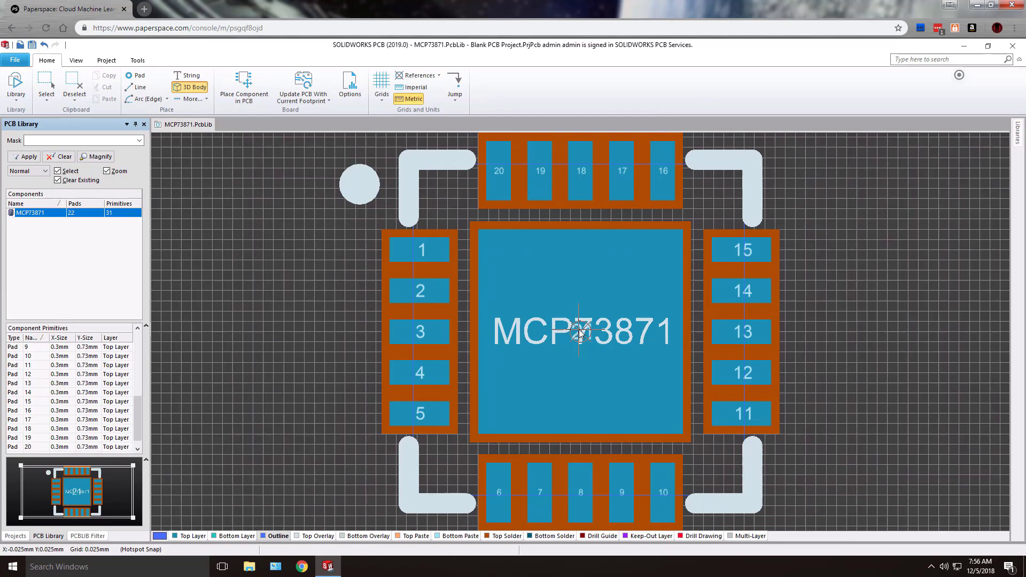
pyautogui.click(579, 328)
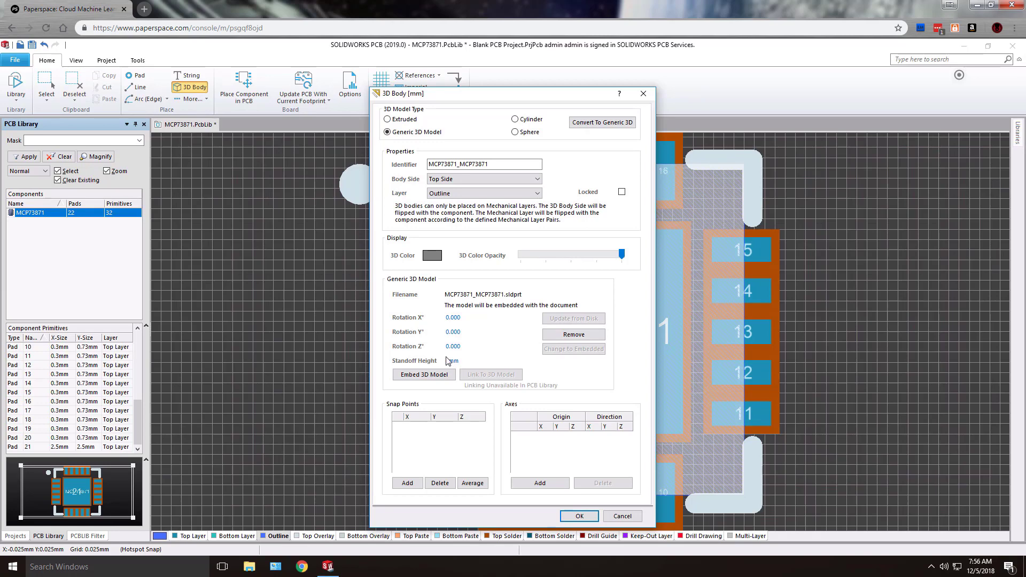
pyautogui.click(590, 516)
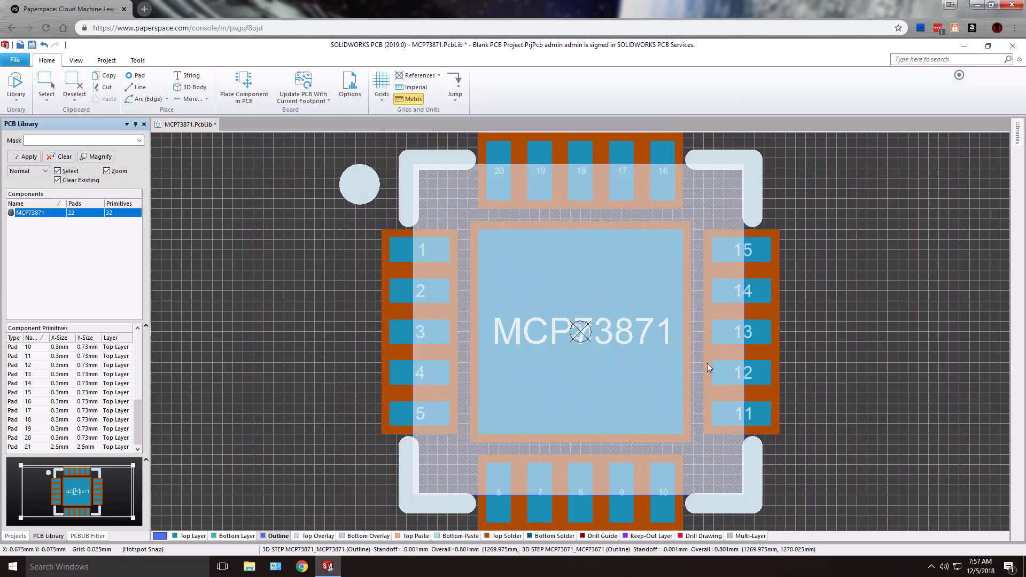
pyautogui.click(847, 341)
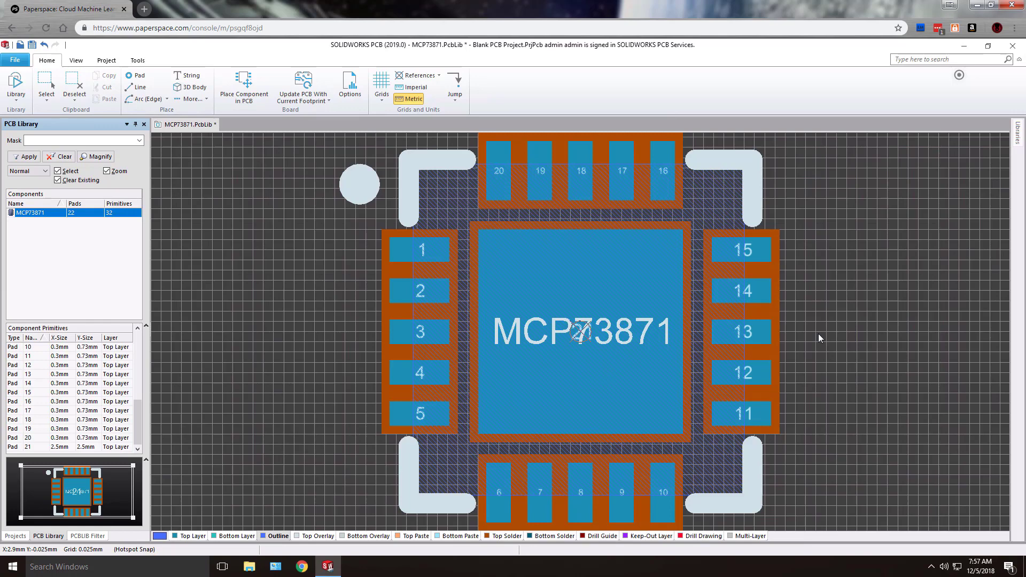
# Inspect how the chip model sits on the footprint pads in 3D from the side and underneath, and return to the 2D view
pyautogui.press('3')
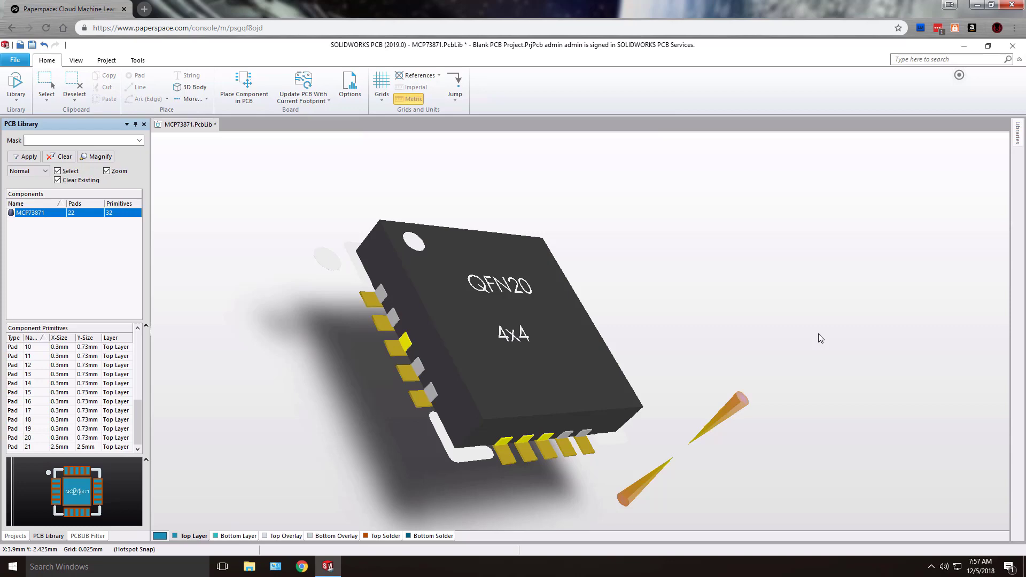
pyautogui.press('2')
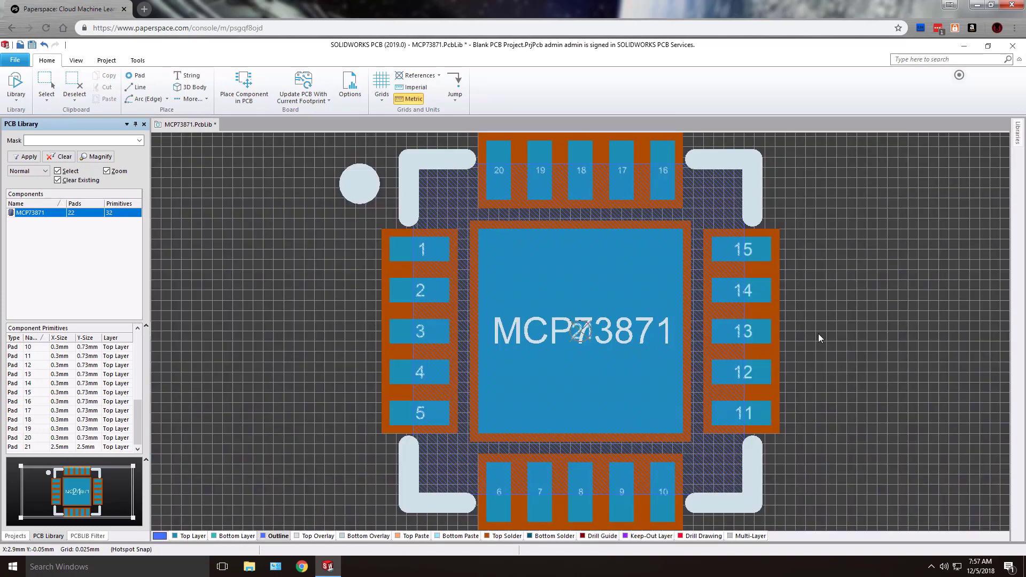
pyautogui.press('3')
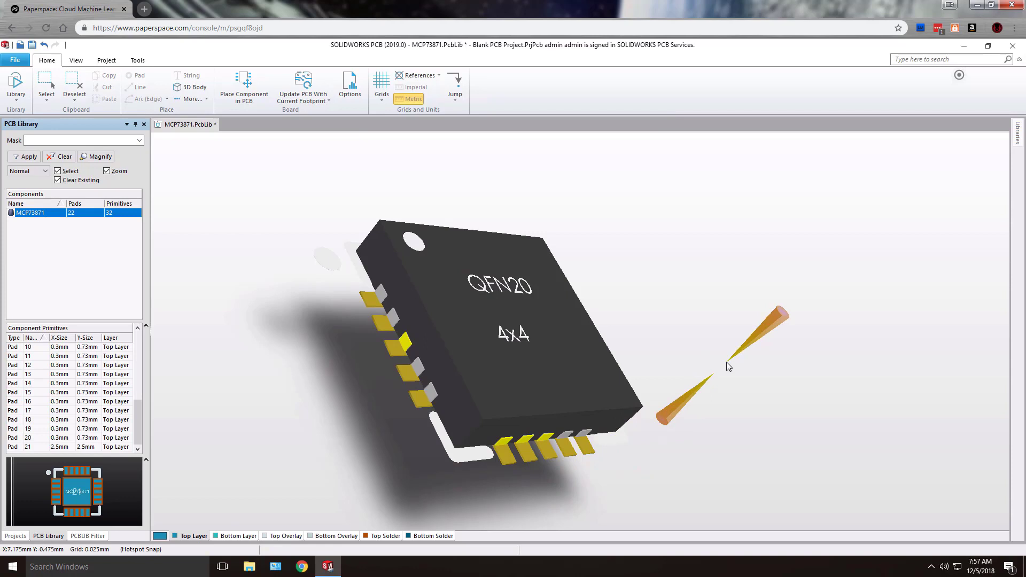
pyautogui.press('shift')
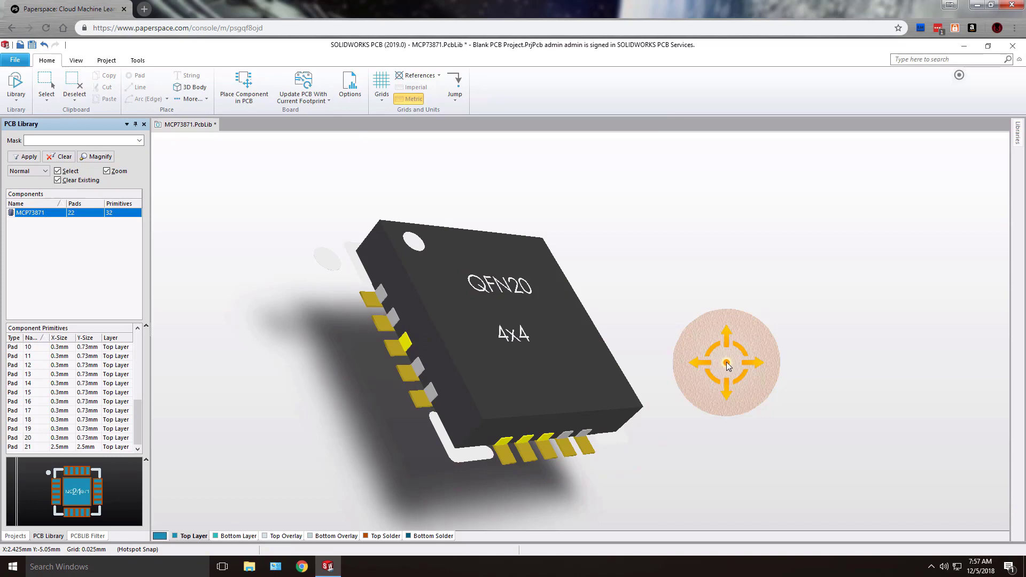
pyautogui.keyDown('shift'); pyautogui.moveTo(717, 369); pyautogui.dragTo(683, 345, button='right'); pyautogui.keyUp('shift')
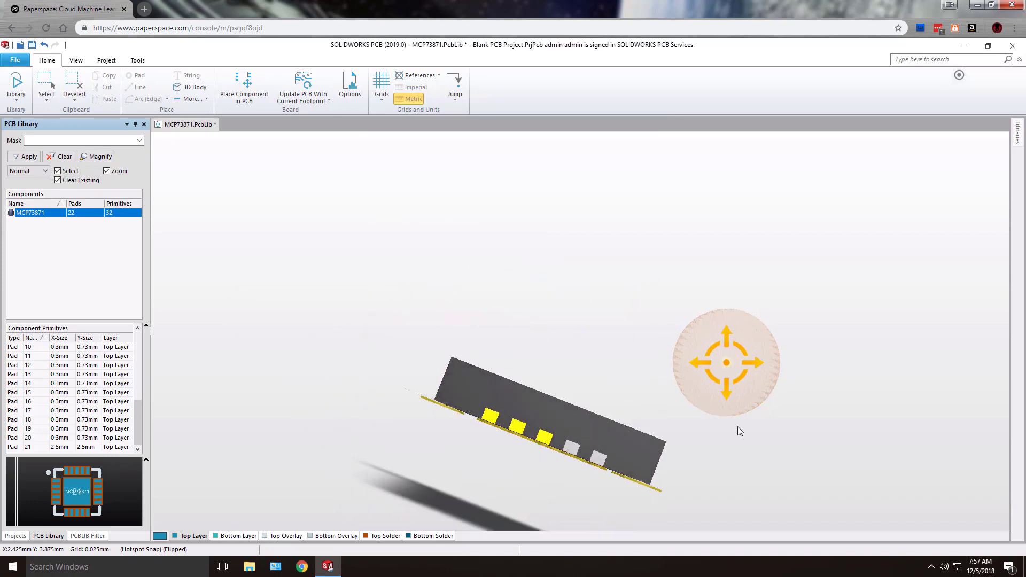
pyautogui.keyDown('shift'); pyautogui.moveTo(740, 413); pyautogui.dragTo(624, 432, button='right'); pyautogui.keyUp('shift')
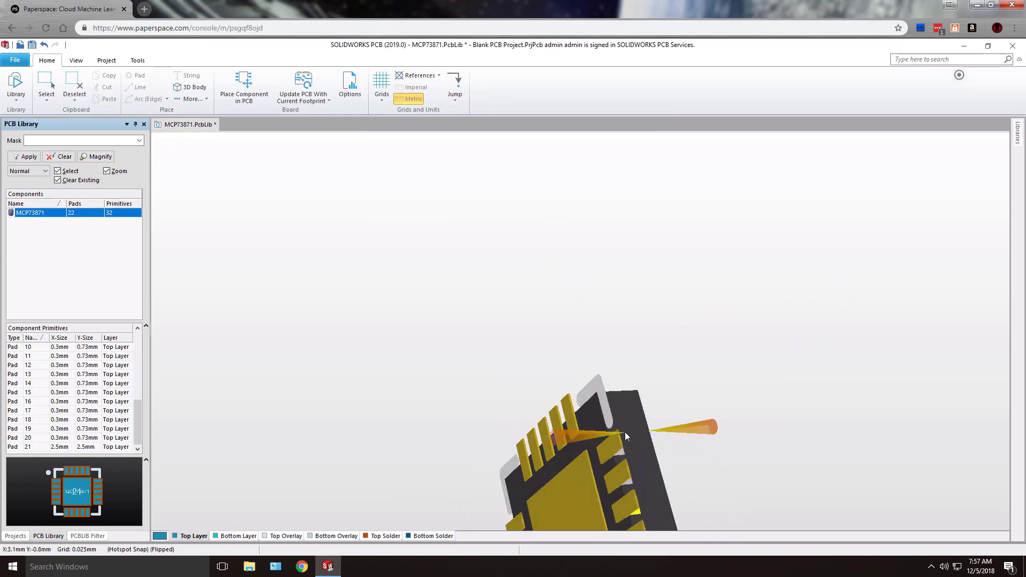
pyautogui.scroll(-3, 624, 432)
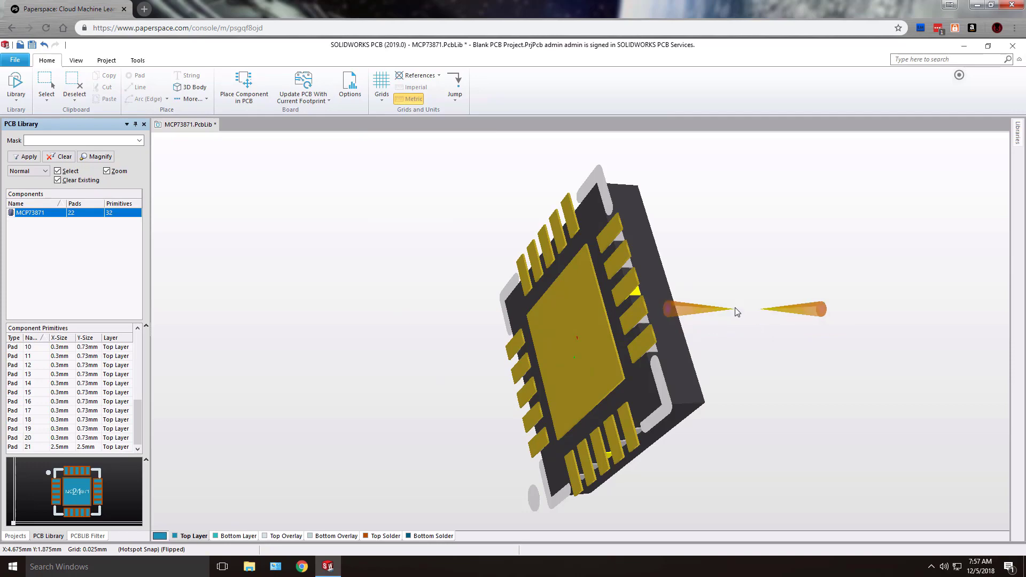
pyautogui.press('2')
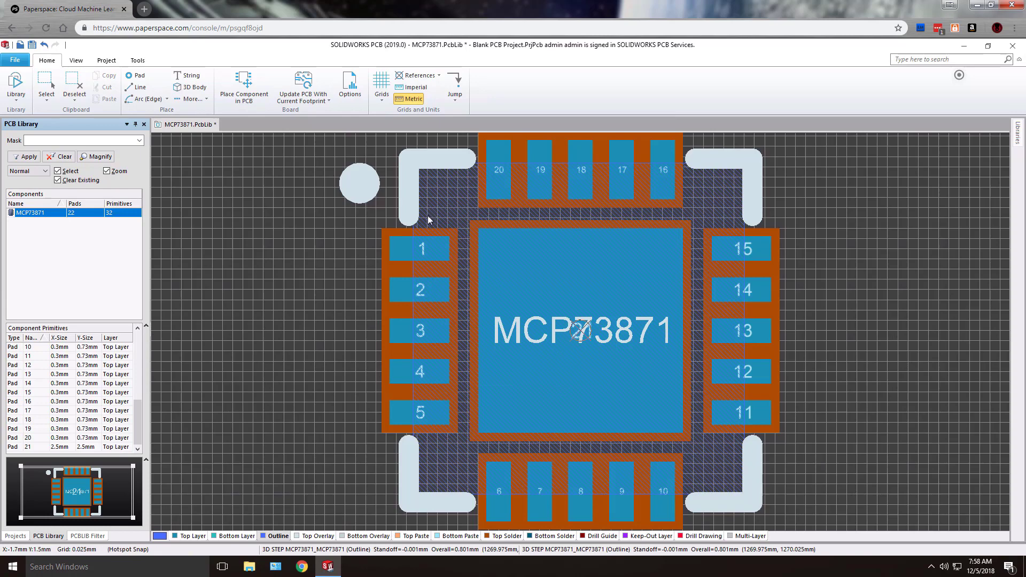
# Nudge the 3D body about 0.07 mm toward pads 11 to 15 and review its 3D Body properties
pyautogui.click(447, 201)
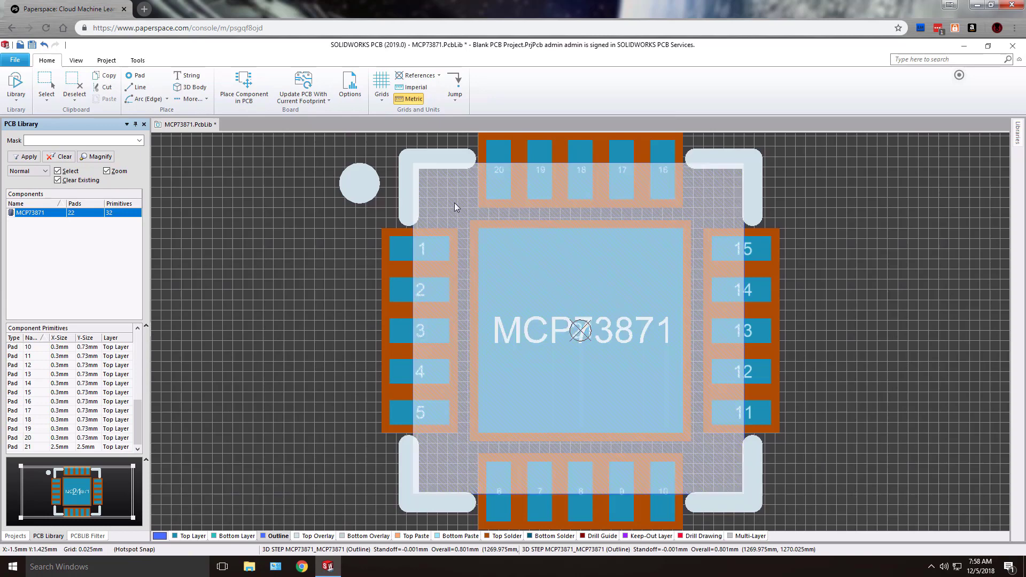
pyautogui.moveTo(454, 203); pyautogui.dragTo(418, 165)
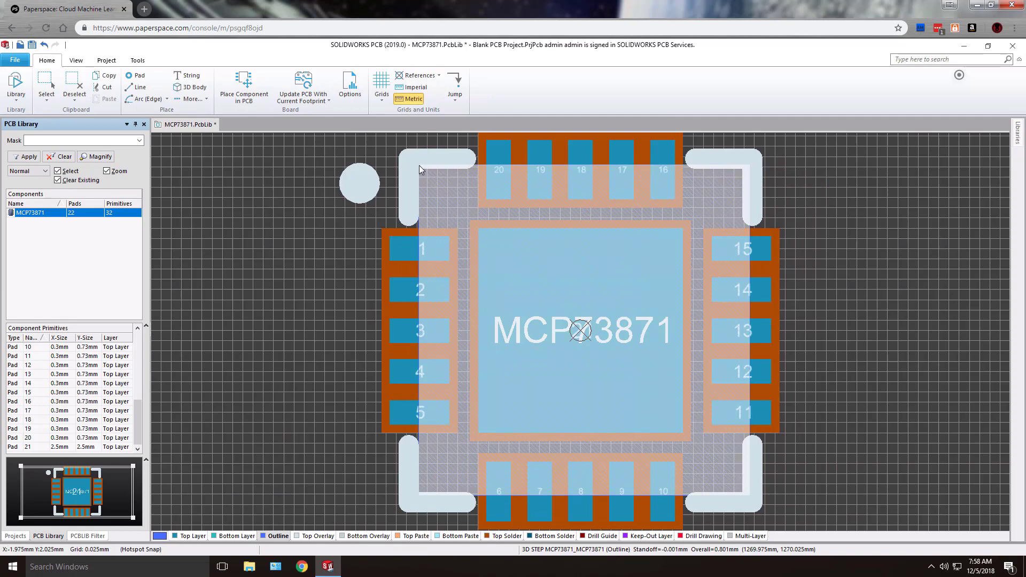
pyautogui.rightClick(553, 292)
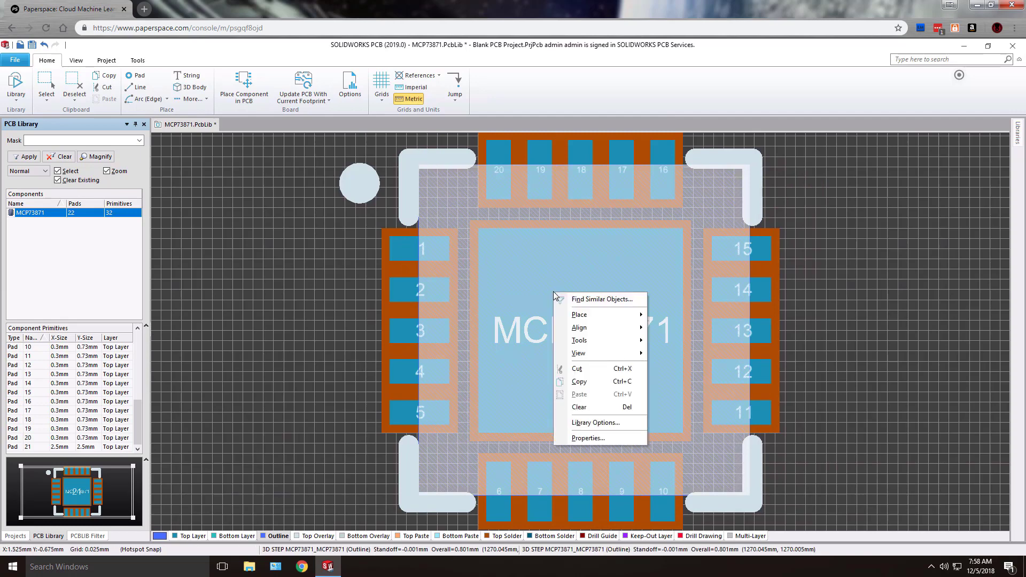
pyautogui.click(603, 439)
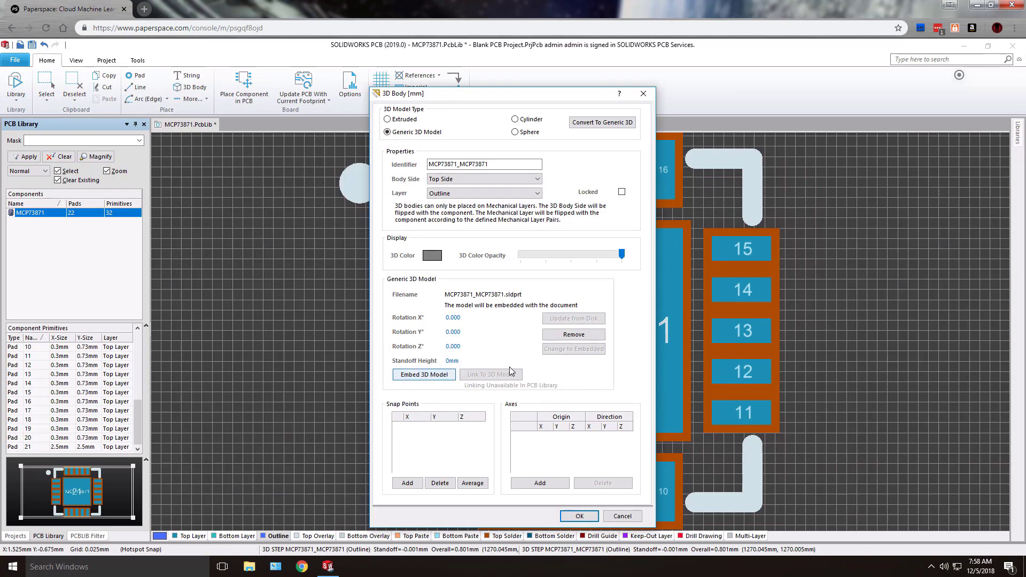
pyautogui.click(570, 514)
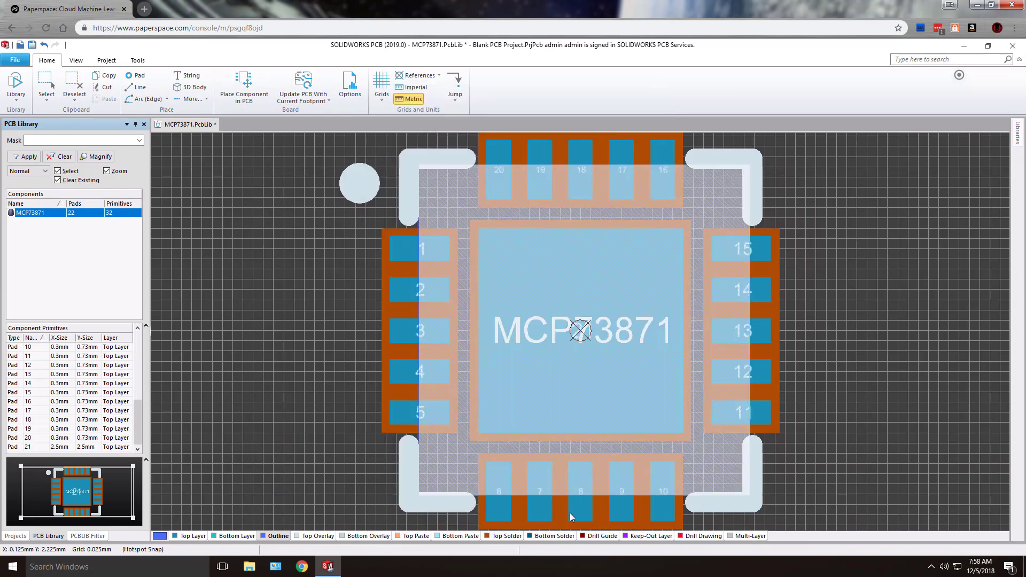